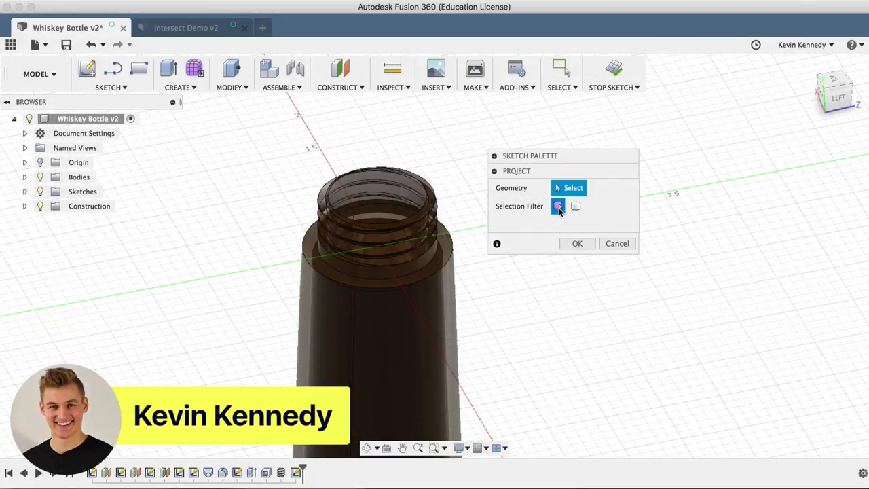
- Project the bottle neck's circular edge into the sketch, then zoom out to the whole bottle
scroll(402, 267, "up", 5)
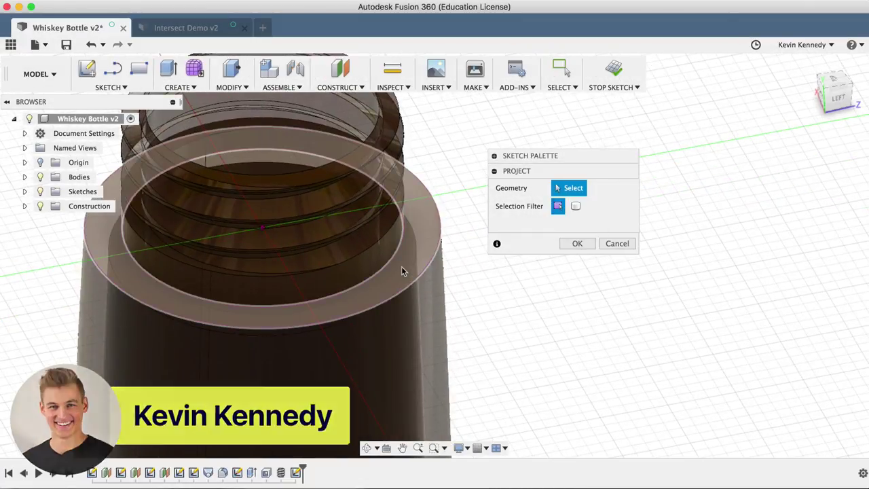
scroll(408, 278, "down", 5)
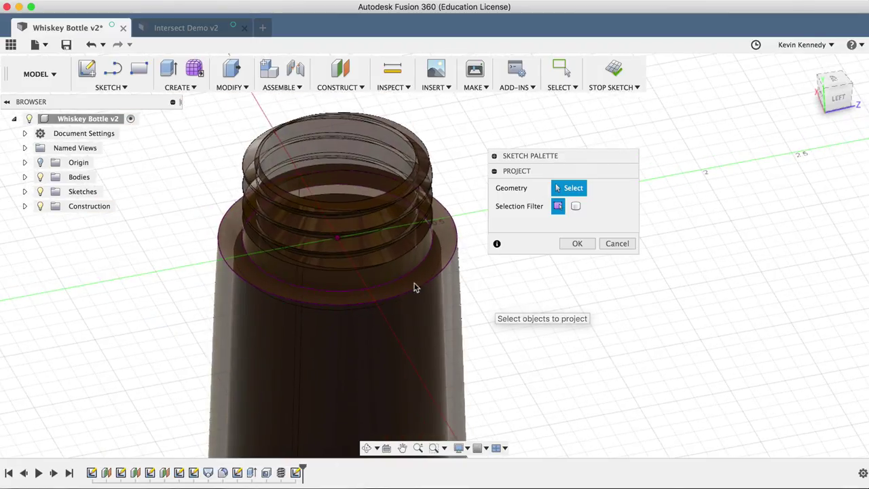
scroll(411, 293, "up", 6)
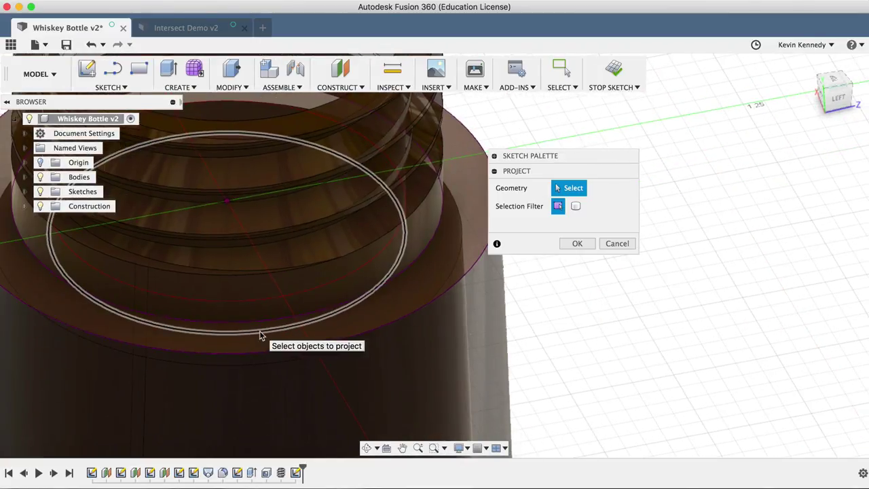
left_click(260, 335)
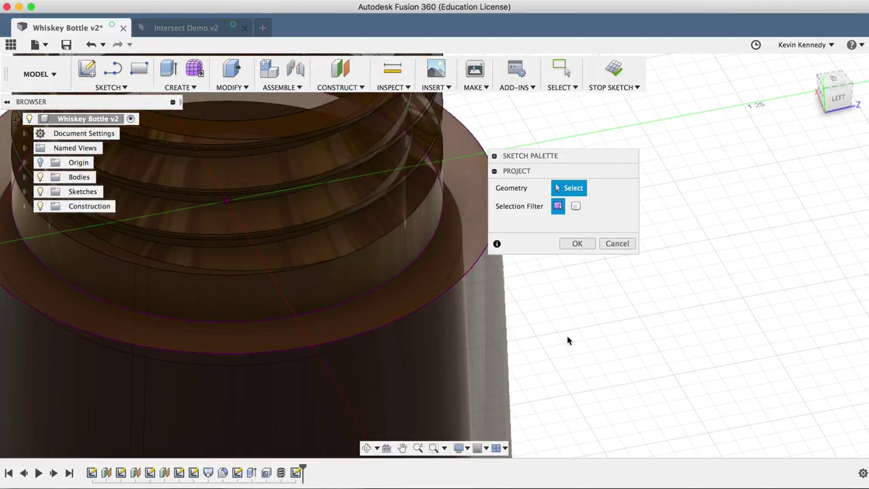
scroll(601, 333, "down", 5)
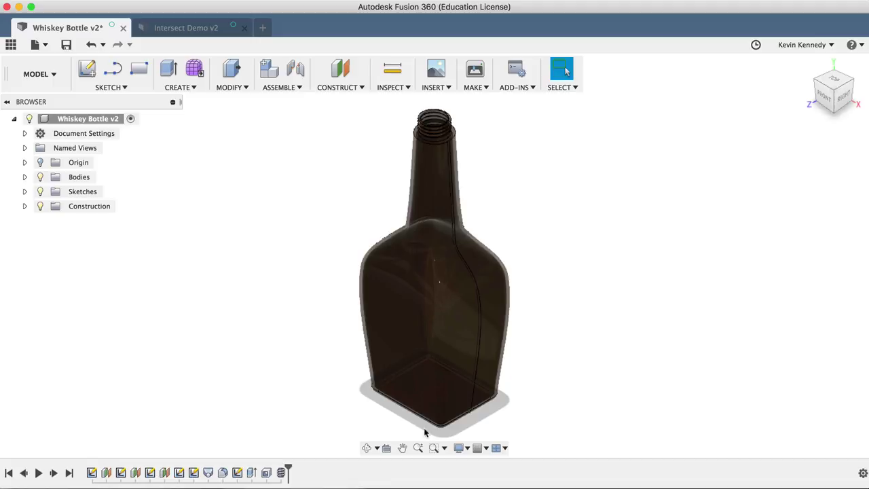
- Zoom in on the neck and create a sketch on the flat shoulder face, tilting the view
left_click(435, 449)
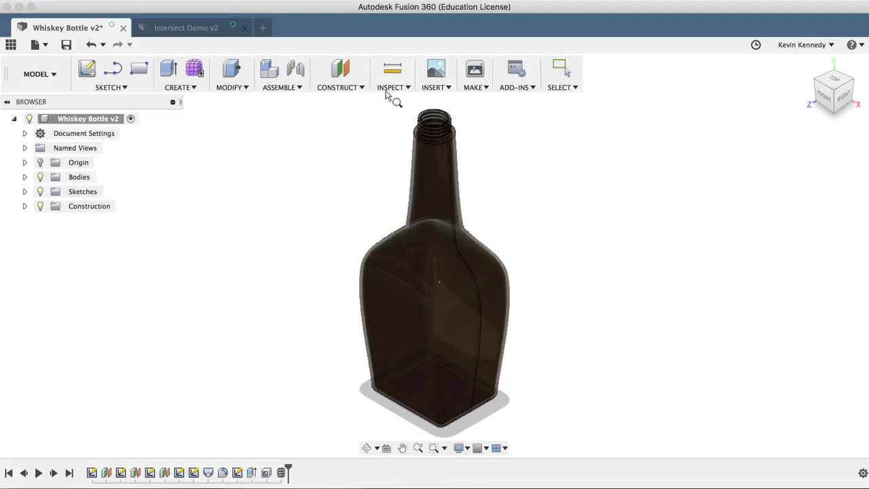
left_click_drag(399, 106, 468, 151)
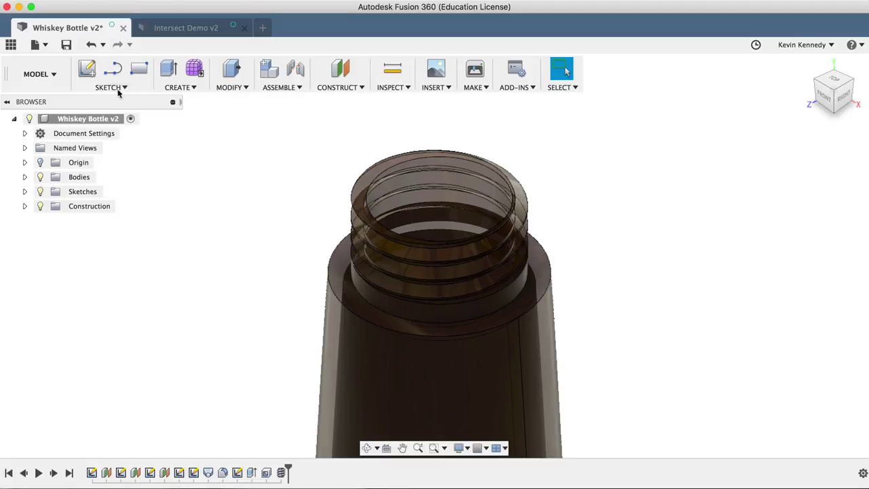
left_click(87, 69)
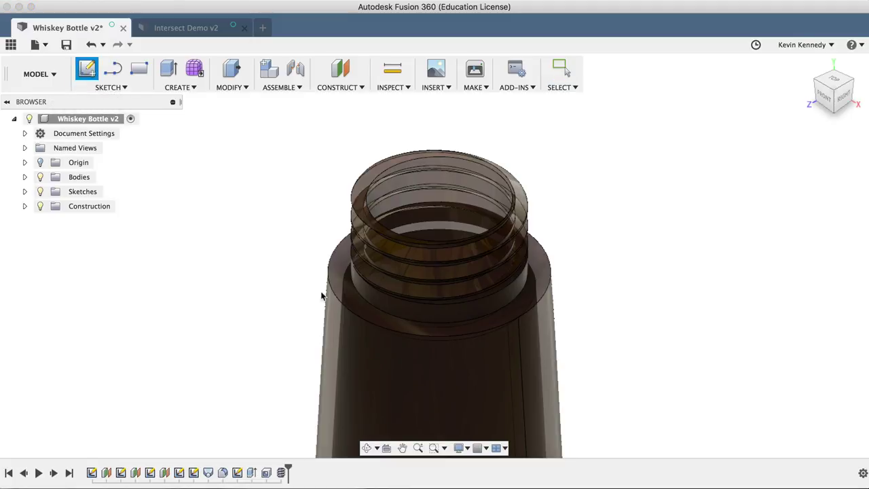
left_click(341, 287)
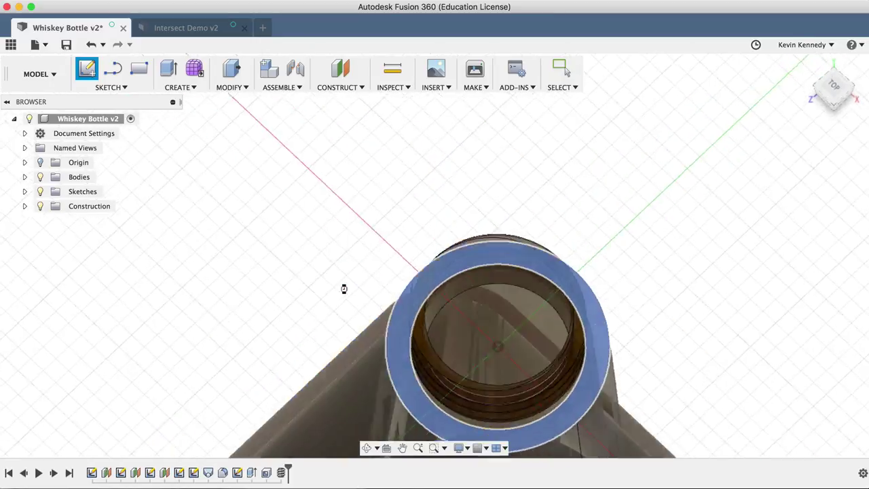
mouse_move(834, 89)
left_mouse_down()
mouse_move(837, 105)
mouse_move(824, 47)
mouse_move(837, 42)
left_mouse_up()
- Launch Project from the Sketch > Project / Include menu
left_click(111, 87)
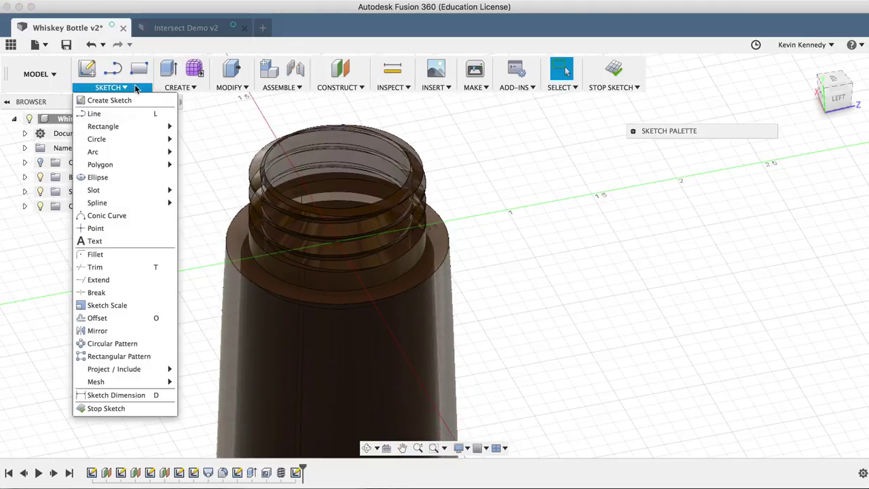
mouse_move(144, 370)
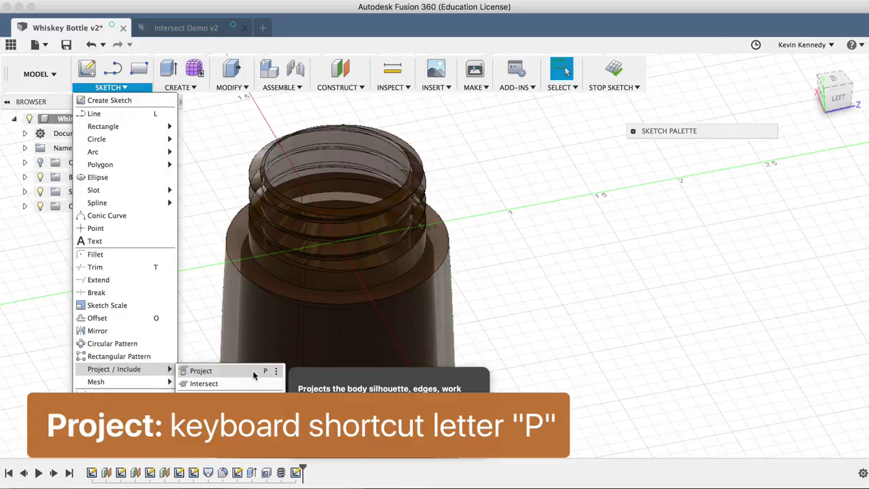
left_click(253, 375)
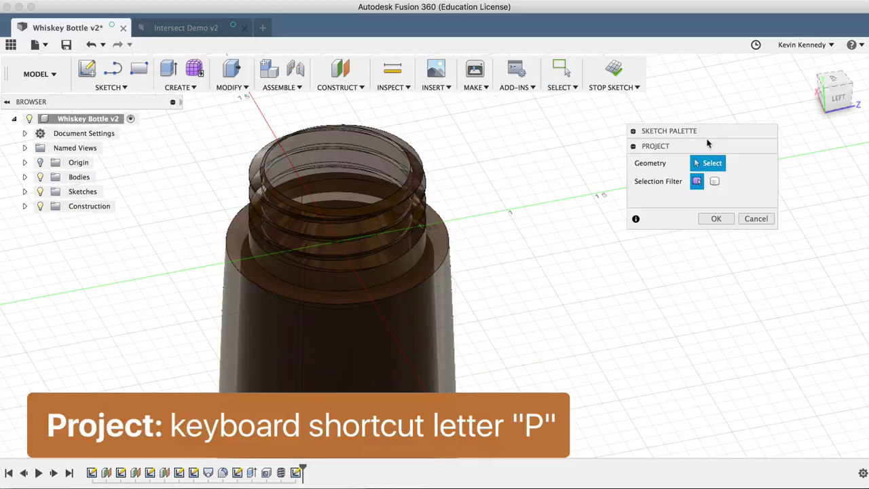
- Move the Project panel left toward the bottle and zoom around the neck to inspect its edges
left_click_drag(712, 133, 572, 157)
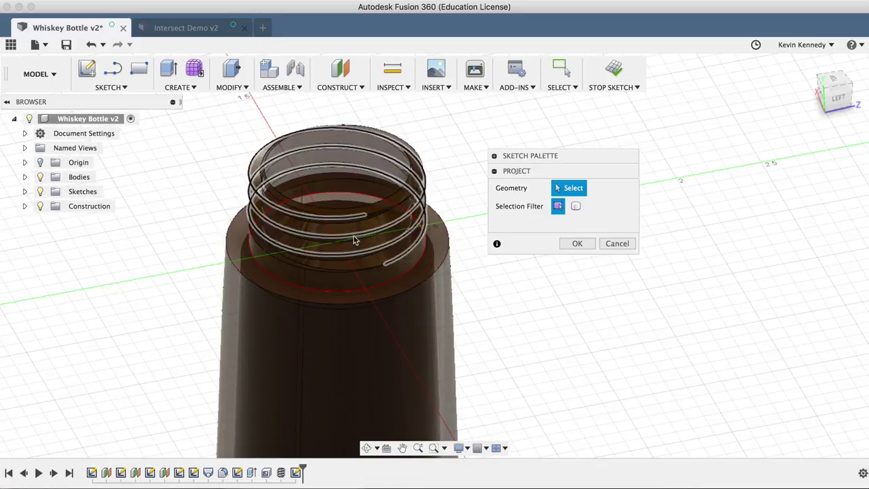
scroll(363, 305, "up", 5)
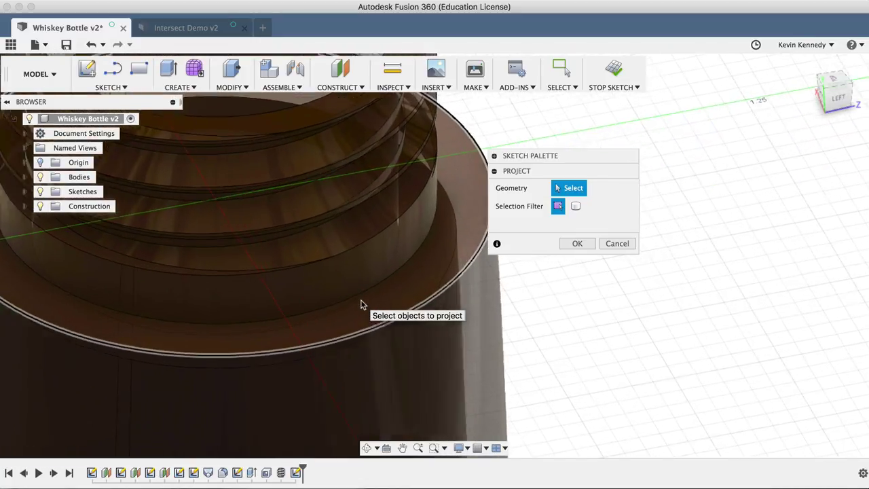
scroll(361, 304, "up", 3)
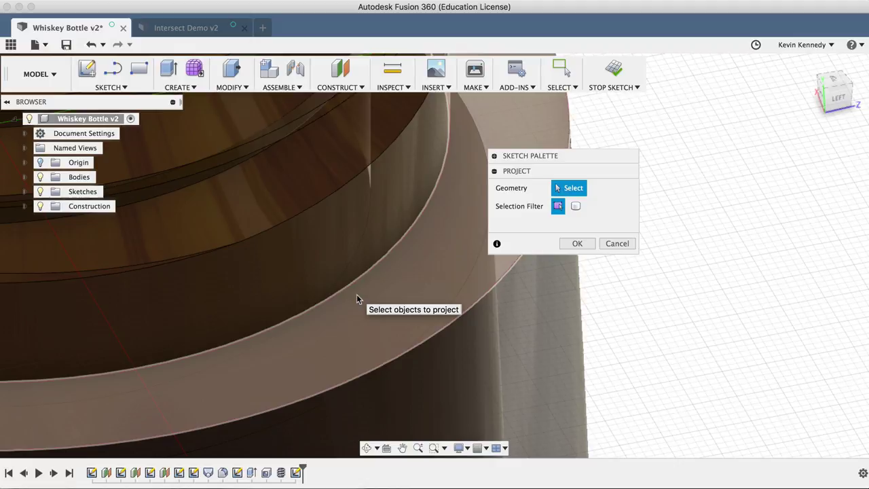
scroll(347, 227, "down", 8)
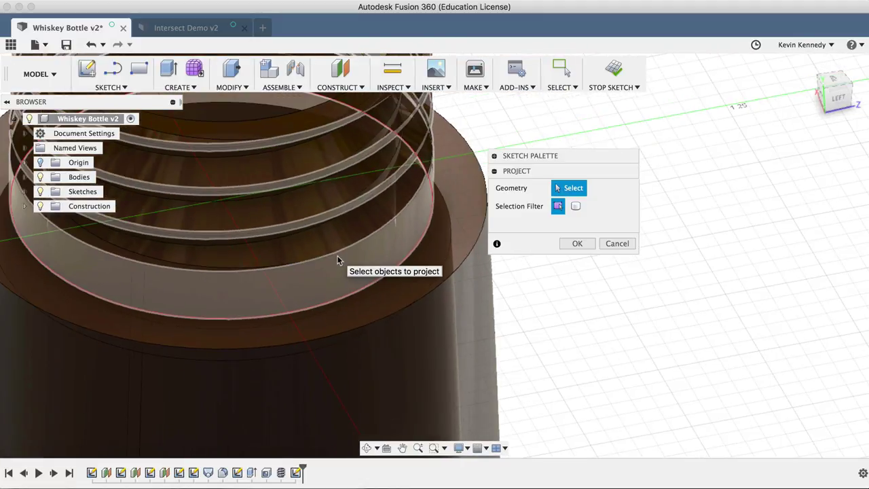
scroll(339, 259, "down", 5)
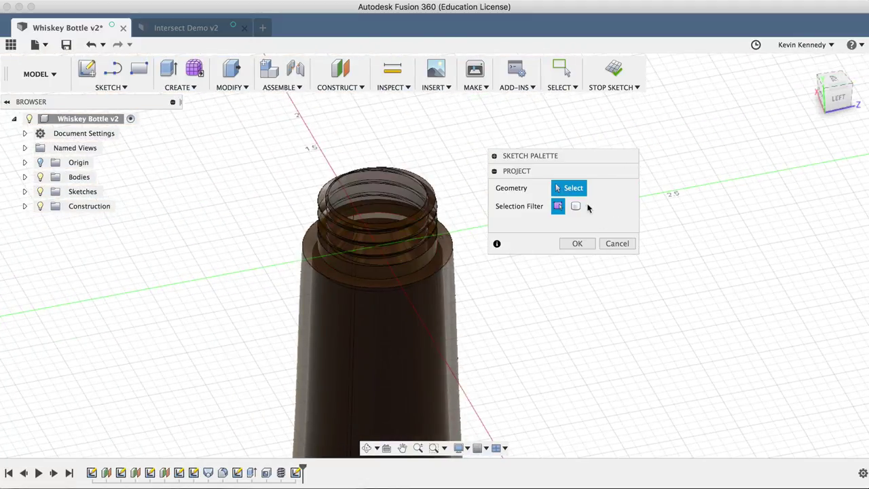
- Toggle the projection filter to Bodies and back to Specified Entities, then pick the shoulder's ring edge
left_click(575, 206)
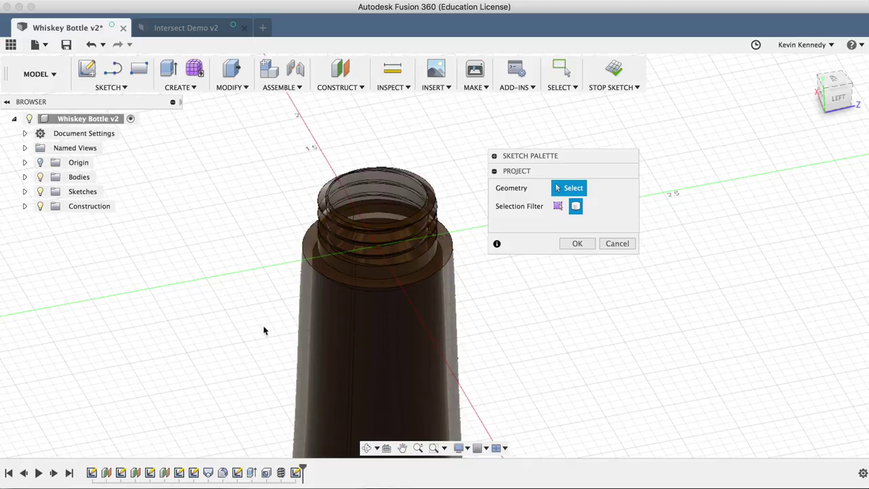
left_click(558, 206)
scroll(404, 274, "up", 5)
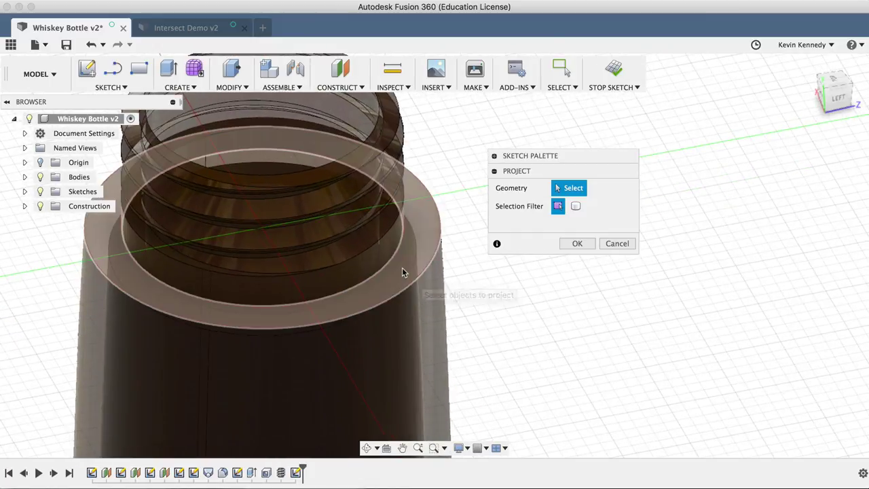
left_click(401, 267)
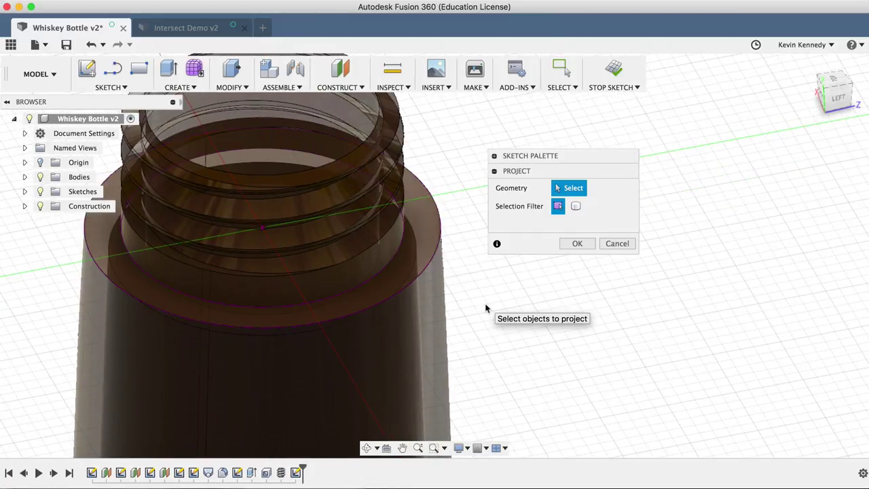
scroll(485, 308, "down", 3)
scroll(407, 301, "up", 5)
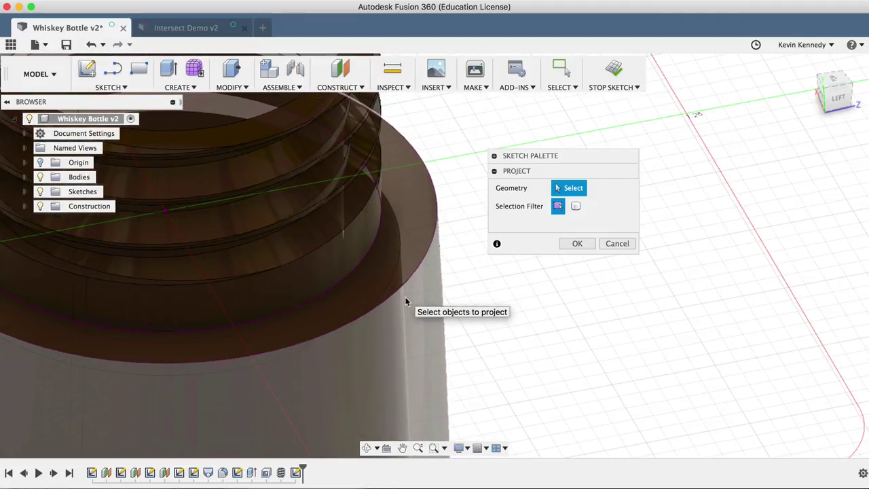
scroll(262, 333, "up", 3)
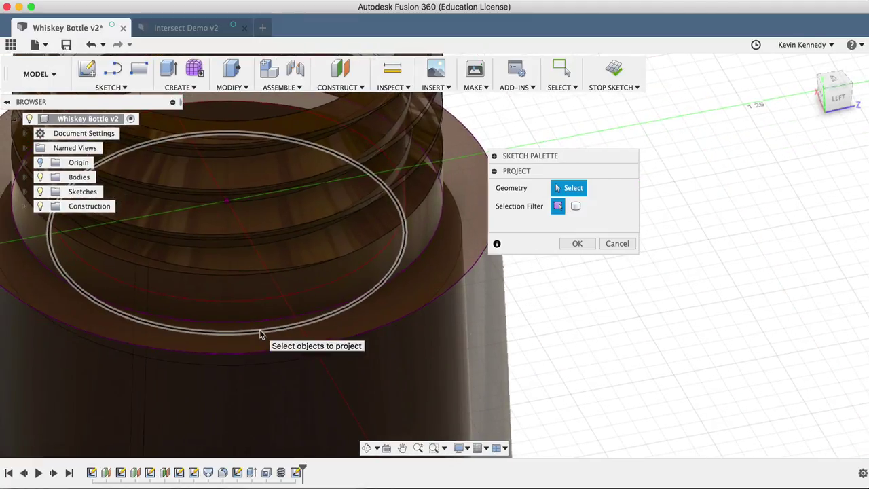
scroll(262, 334, "up", 2)
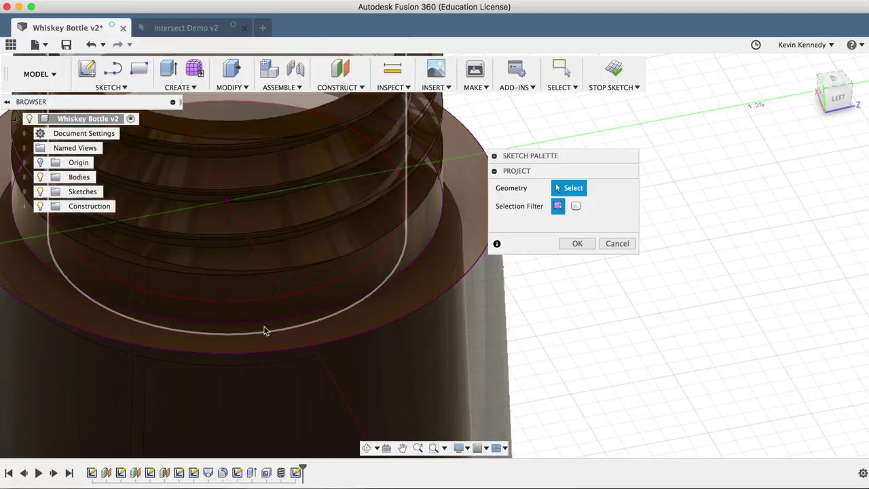
scroll(264, 331, "down", 2)
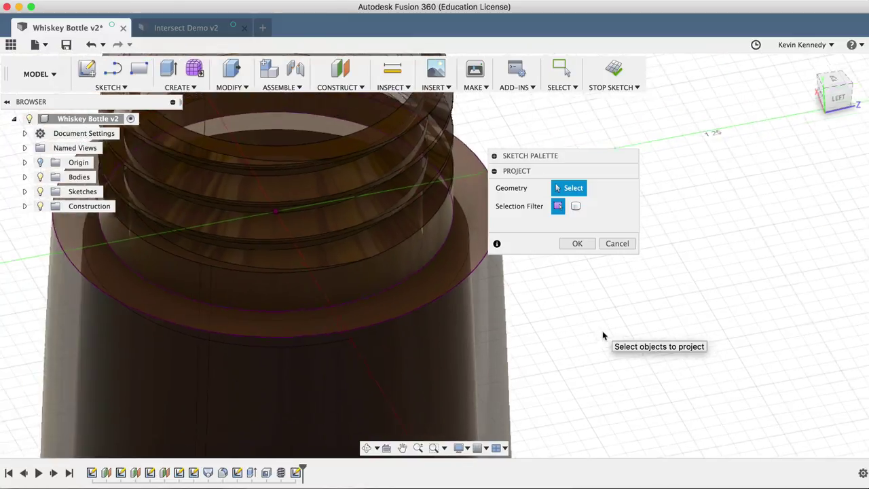
scroll(602, 335, "down", 2)
scroll(586, 333, "down", 1)
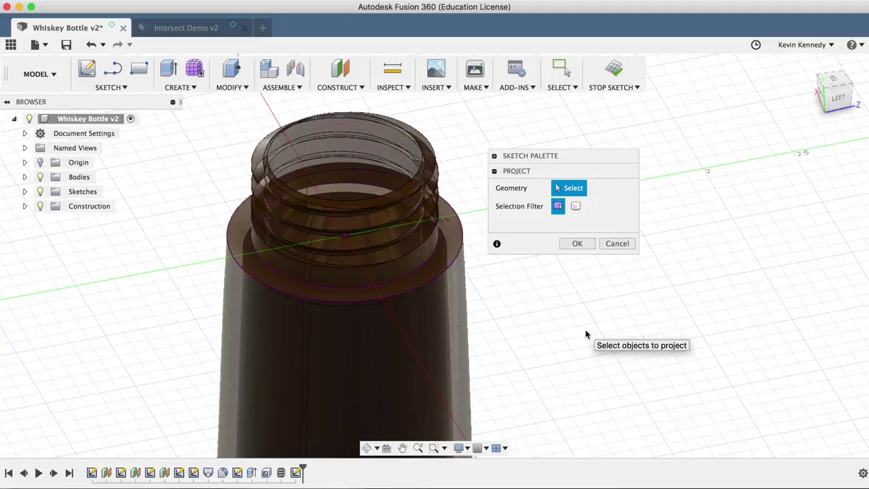
- Extrude the ring profile around the neck 0.50 in as a new body
key("e")
left_click(439, 265)
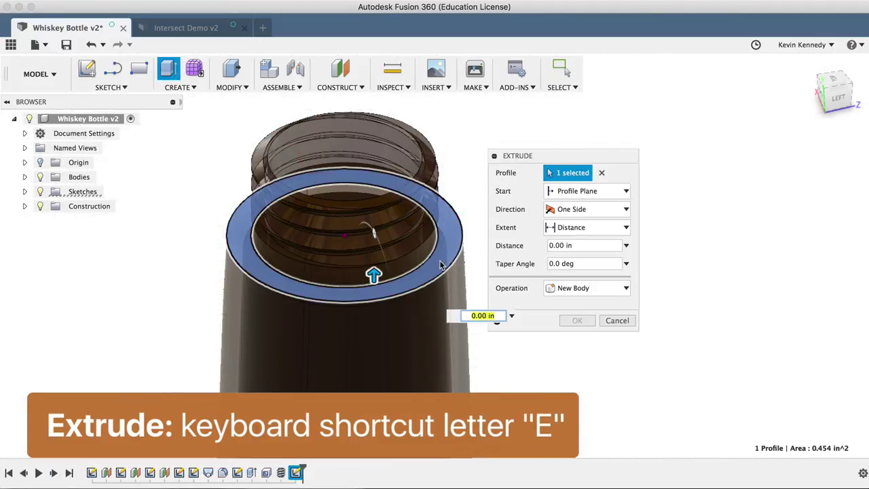
left_click_drag(373, 275, 373, 197)
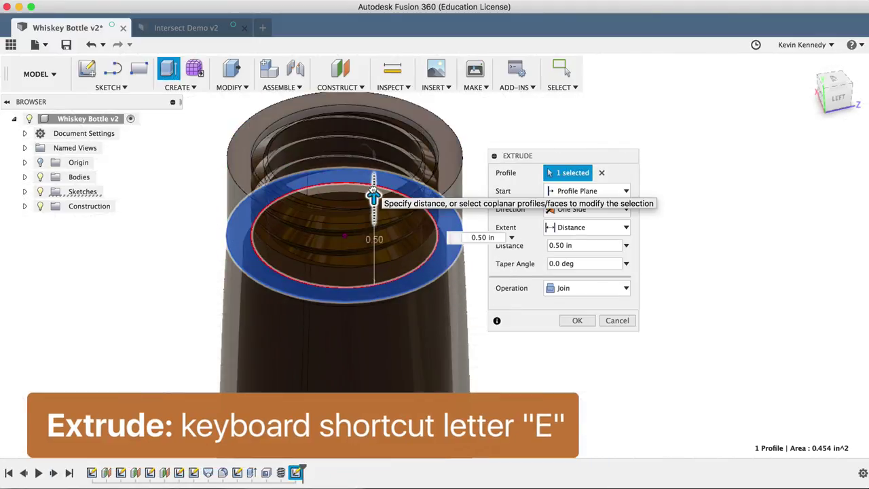
left_click(559, 290)
left_click(564, 341)
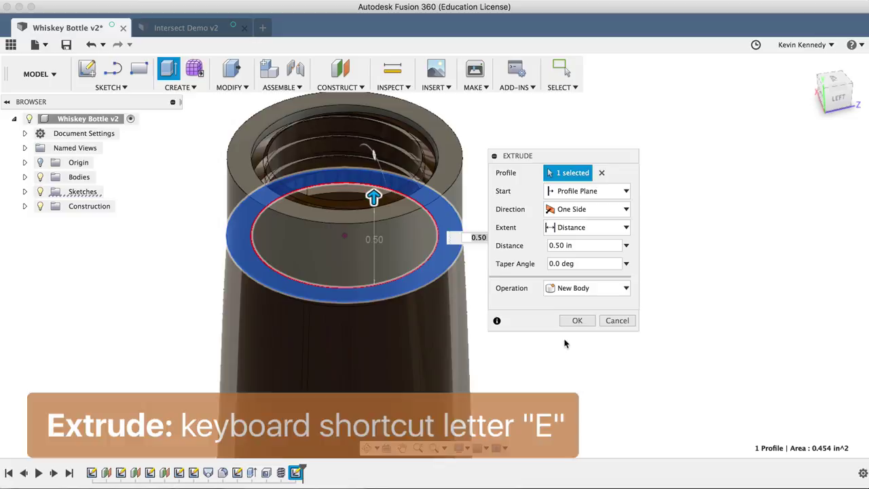
- Start the extrusion from an offset plane of 0.05 in and apply the cap
left_click(578, 210)
left_click(574, 193)
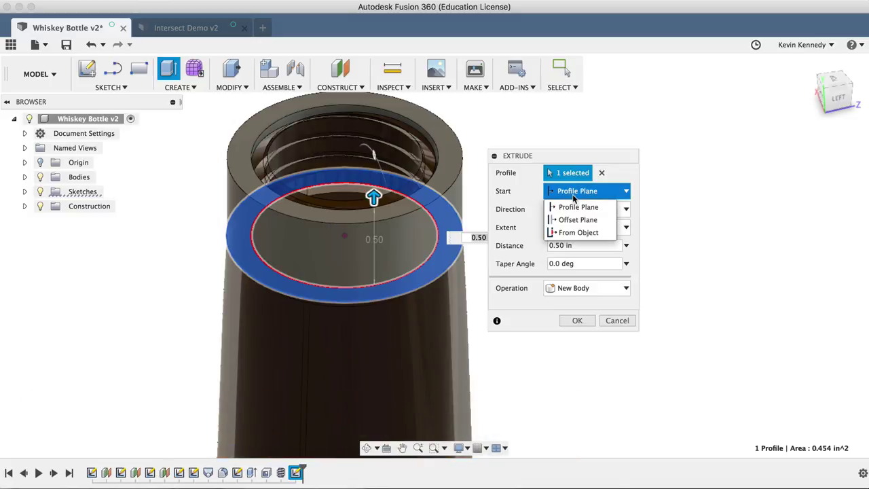
left_click(577, 219)
left_click(563, 208)
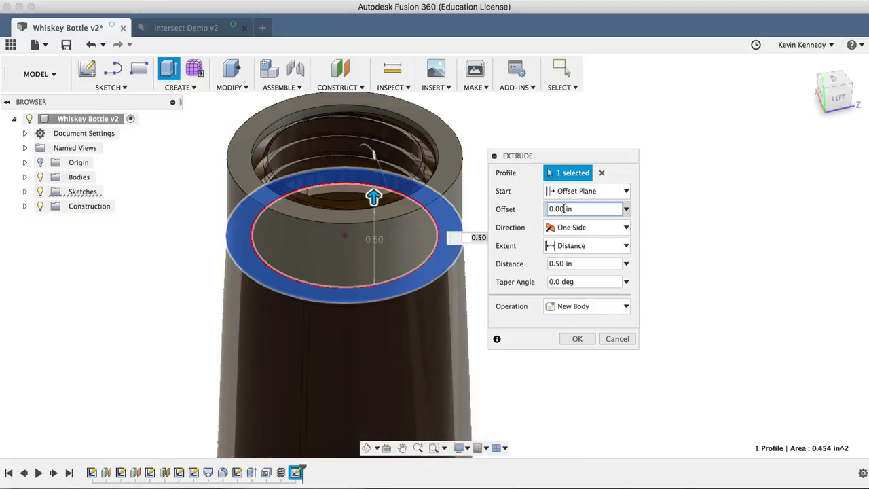
type("0.05")
left_click(577, 338)
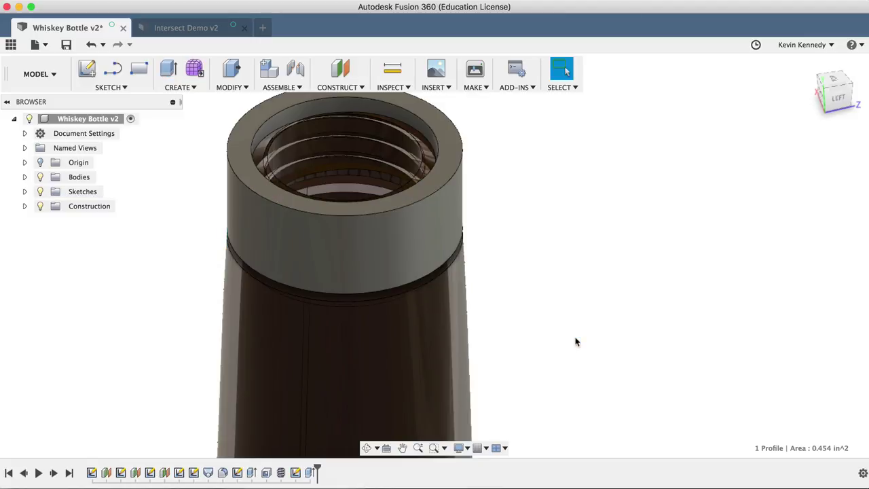
scroll(600, 273, "down", 10)
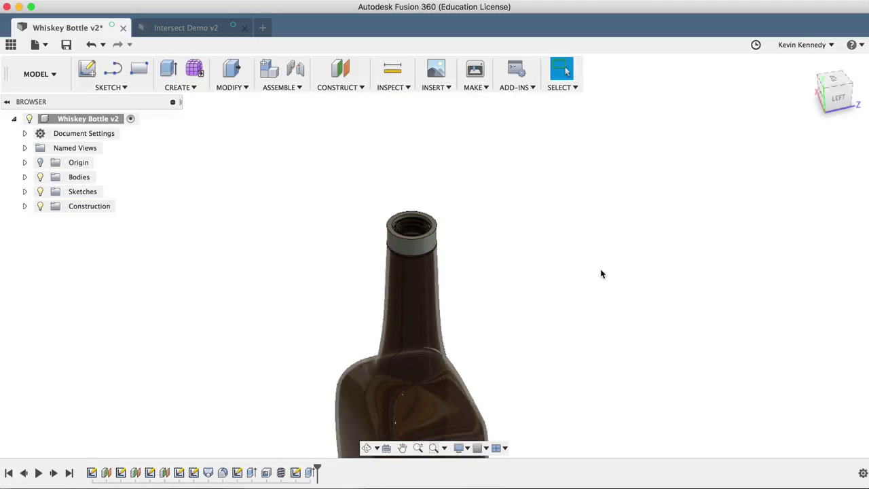
scroll(600, 274, "down", 6)
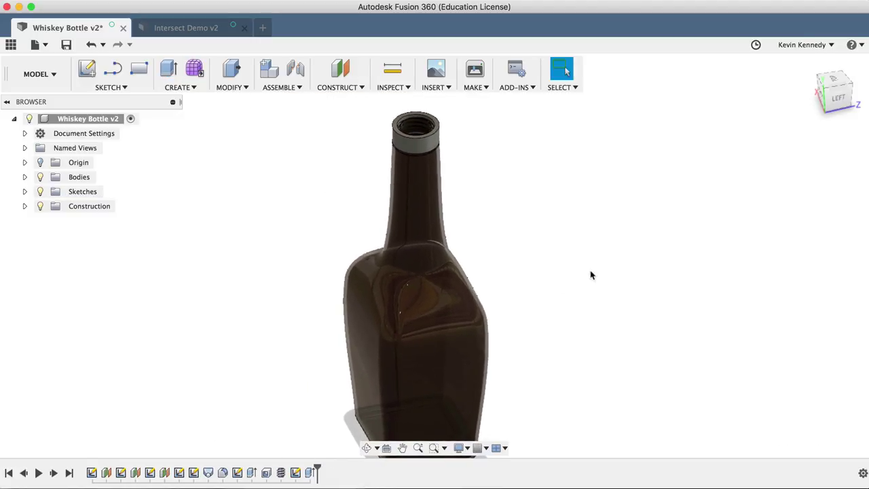
- Reopen Sketch4 and change the circle's Ø1.25 diameter dimension to 1.40 in
double_click(178, 472)
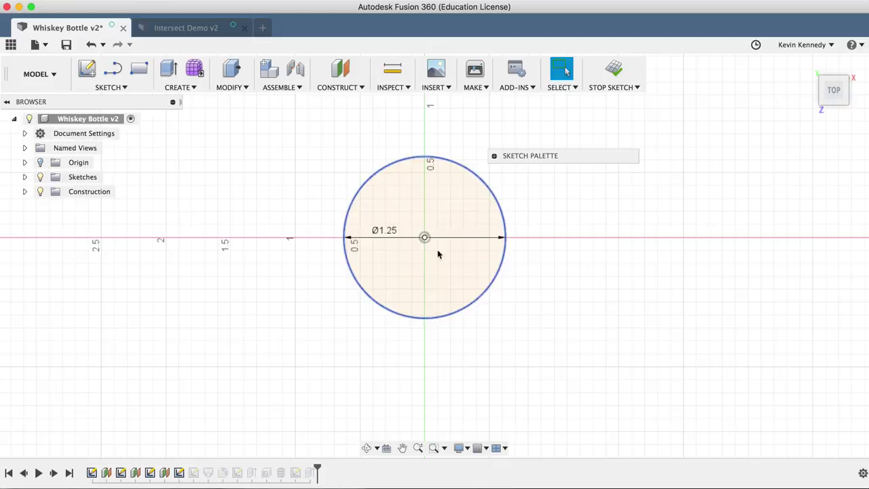
double_click(390, 232)
left_click(397, 236)
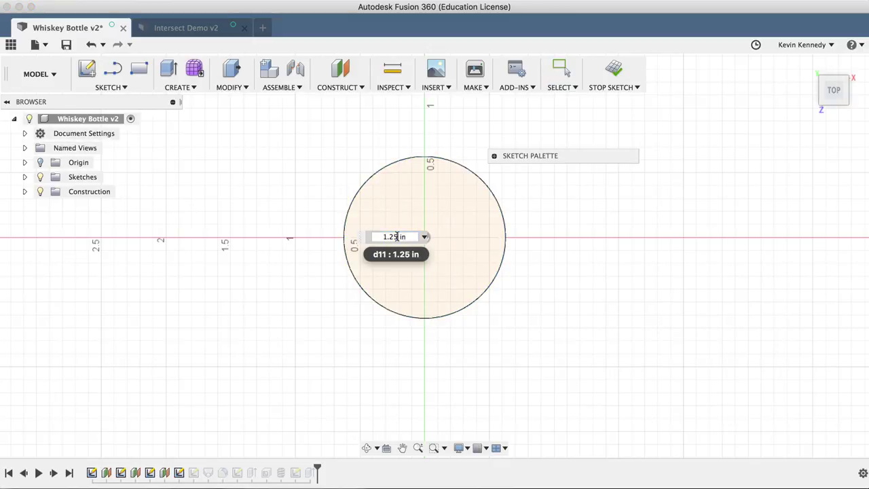
key("BackSpace")
key("BackSpace")
type("4")
key("Return")
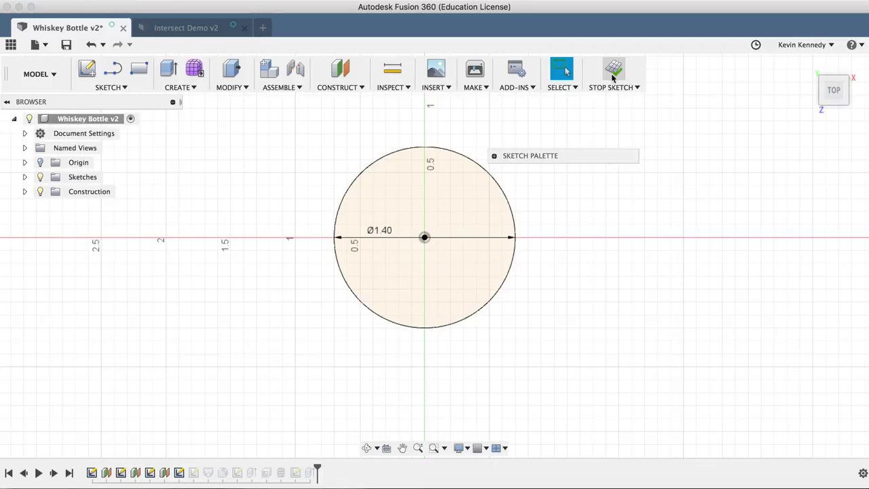
- Finish the sketch and check the widened cap from a front view
left_click(611, 78)
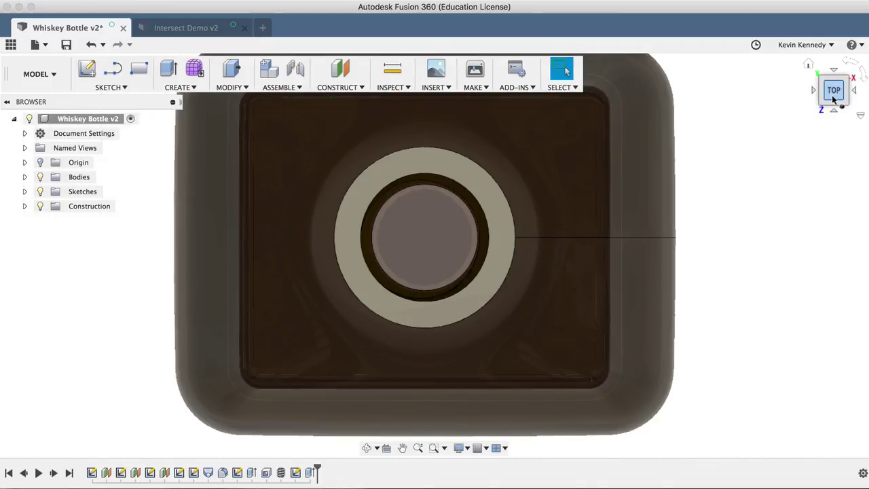
left_click_drag(833, 91, 832, 85)
scroll(533, 167, "down", 3)
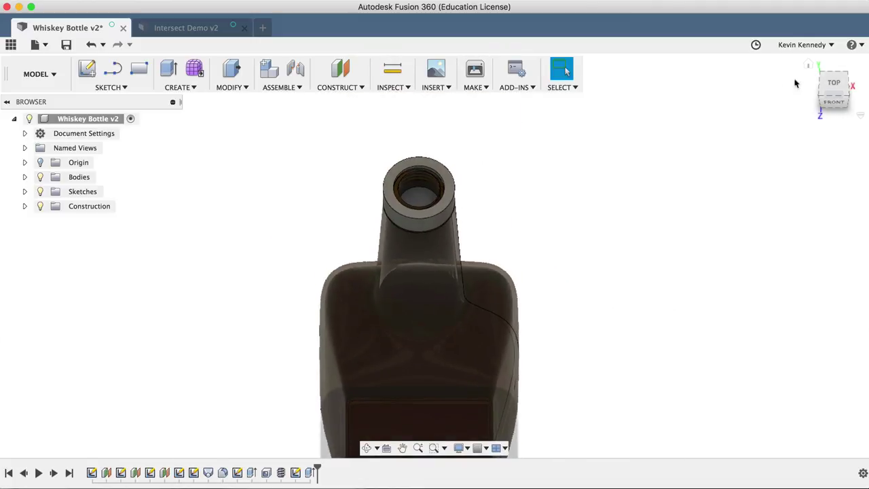
left_click(833, 101)
scroll(374, 127, "up", 3)
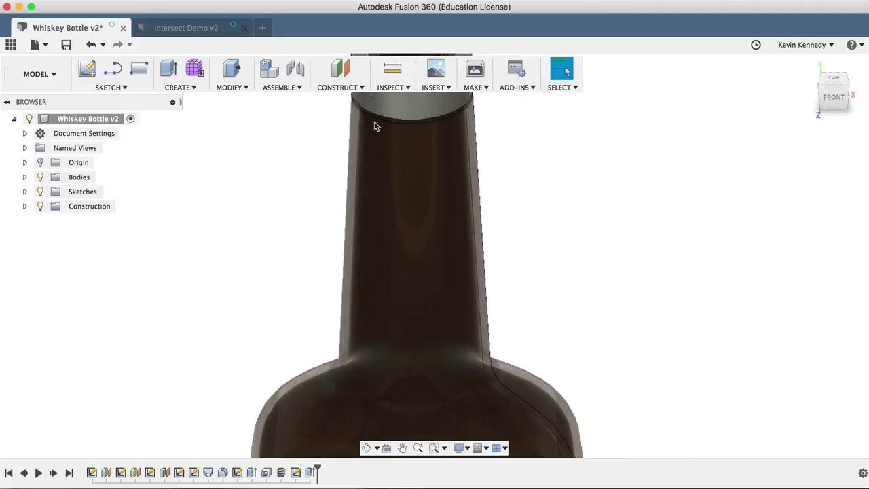
scroll(374, 123, "up", 2)
- Zoom in on the bottle's mouth and cap, then switch to the Intersect Demo v2 design
mouse_move(832, 89)
left_mouse_down()
mouse_move(817, 110)
mouse_move(824, 97)
left_mouse_up()
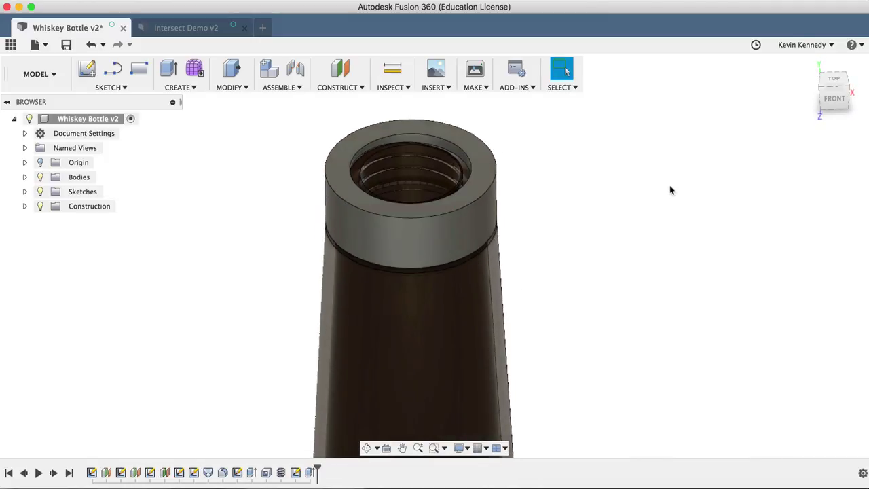
scroll(588, 252, "down", 5)
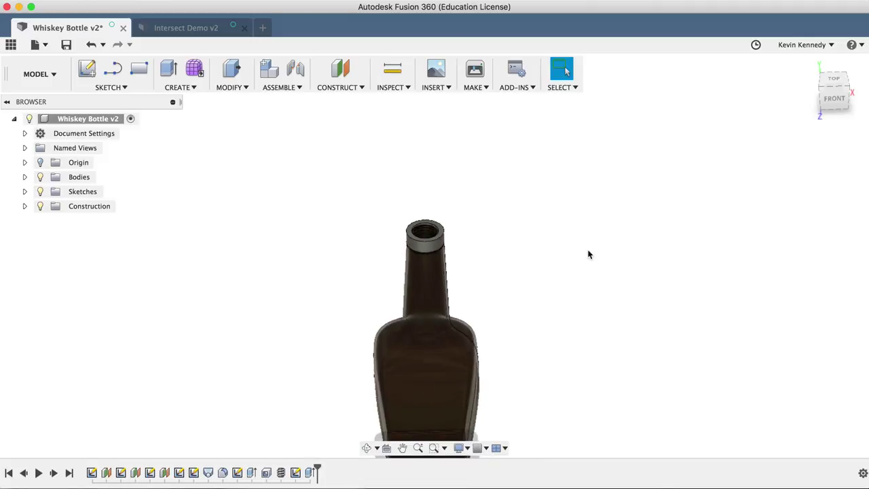
left_click(809, 65)
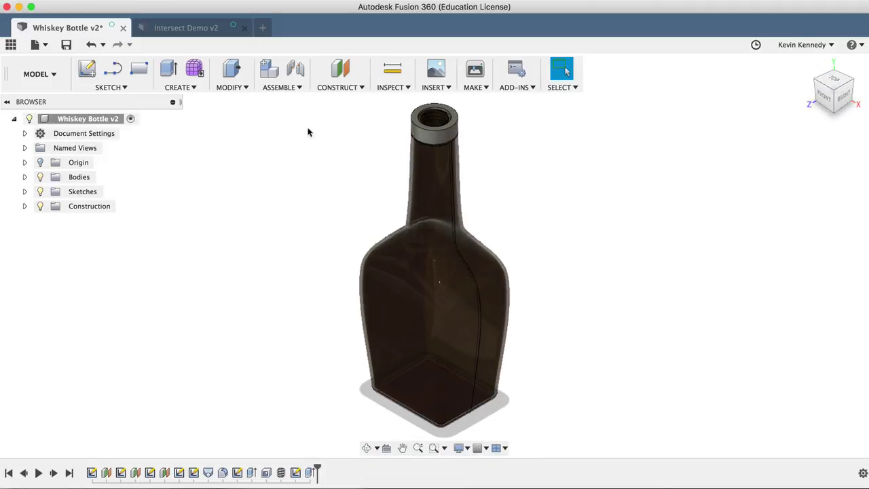
left_click(434, 448)
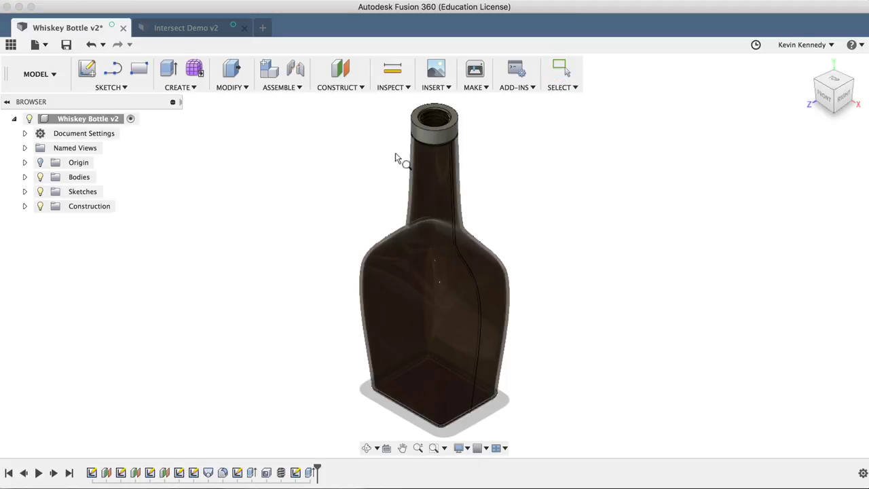
left_click_drag(395, 103, 483, 157)
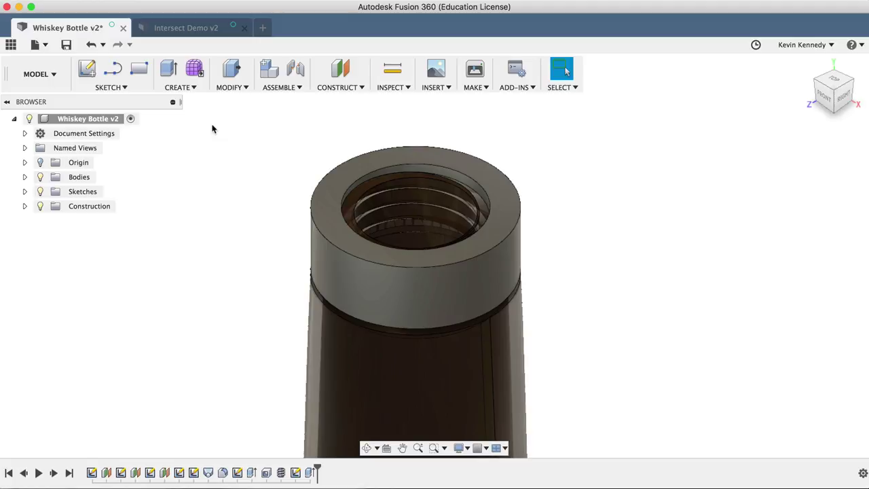
left_click(200, 29)
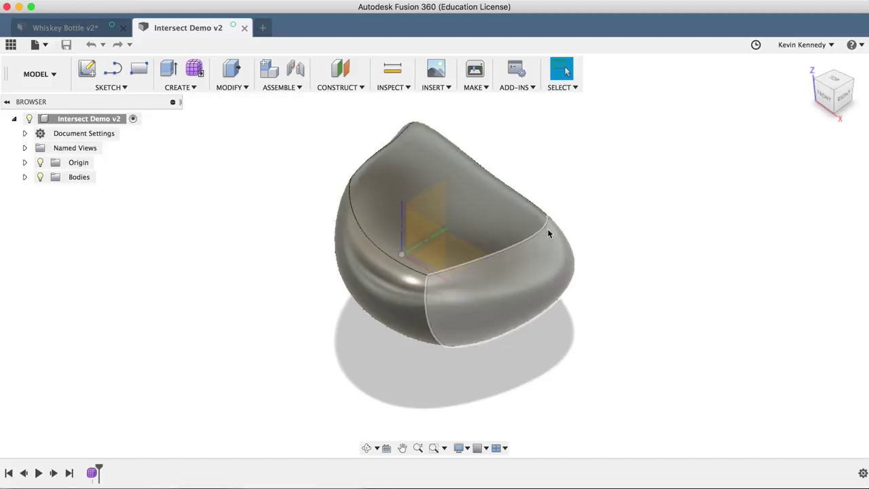
- Orbit around the pebble body, return to home view, and launch Sketch > Project / Include > Intersect
left_click(367, 448)
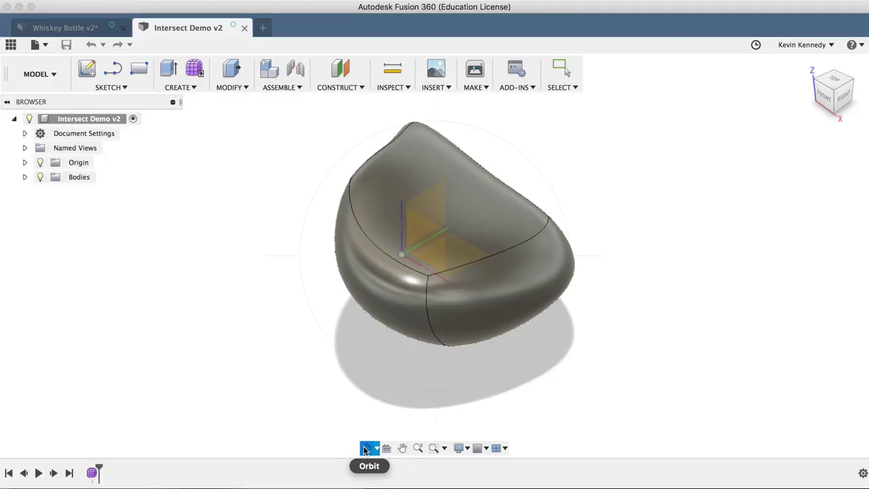
left_click_drag(377, 325, 582, 219)
key("Escape")
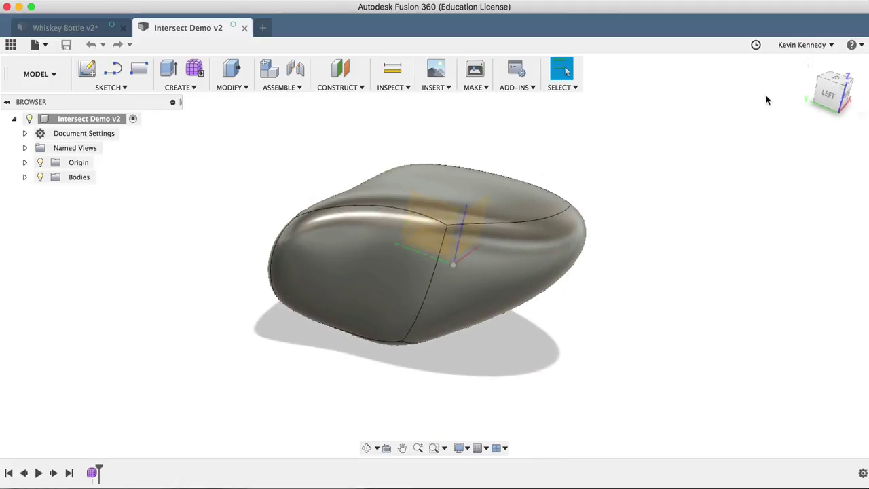
left_click(809, 66)
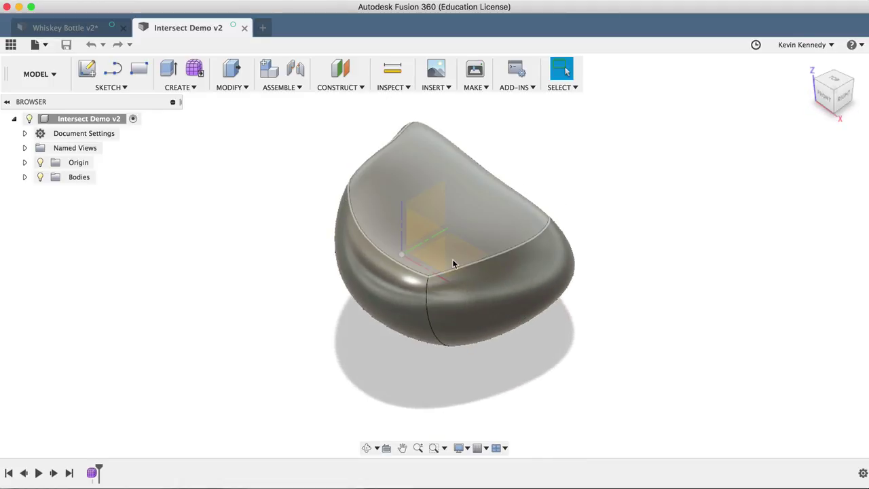
left_click(119, 87)
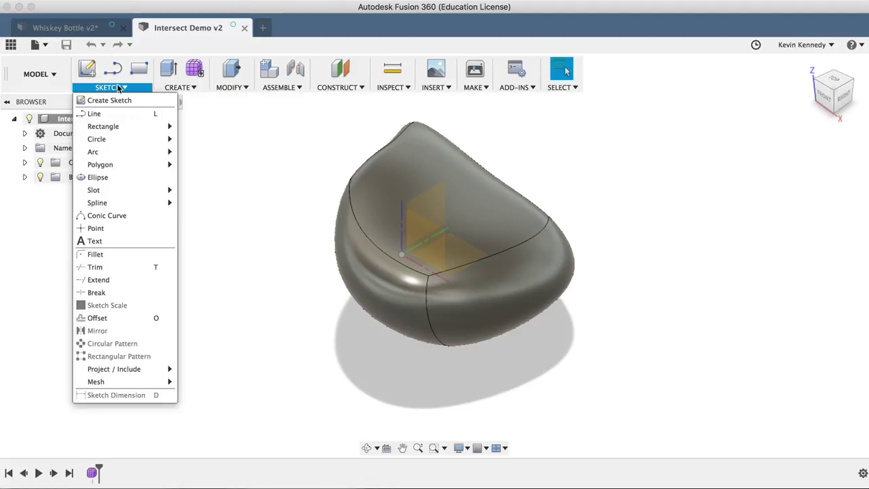
mouse_move(143, 370)
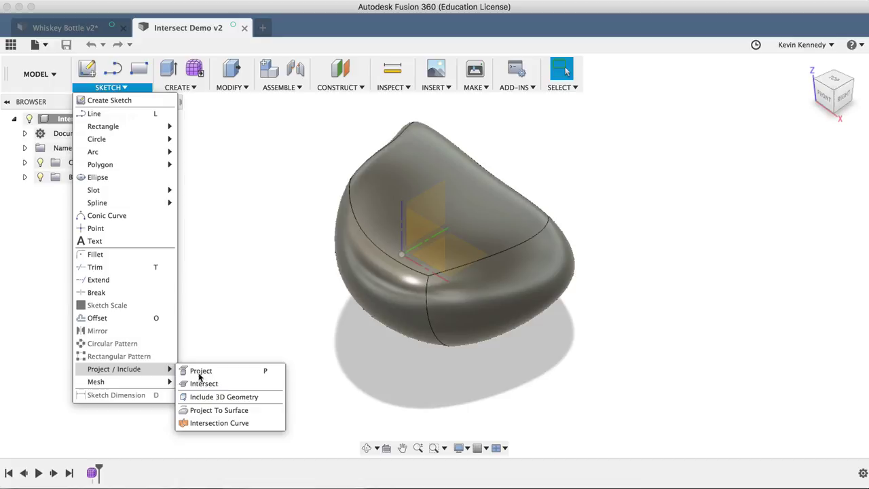
left_click(241, 386)
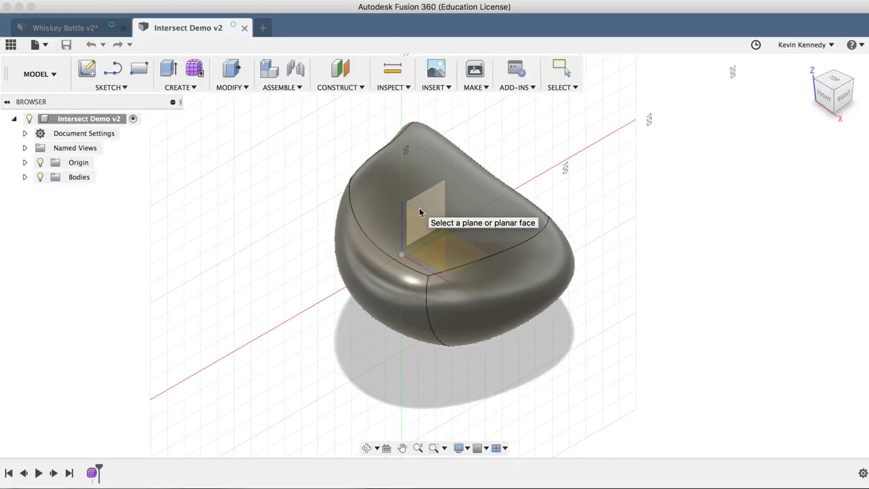
- Sketch on the XY origin plane, tilt to a front view, and set the Intersect filter to Bodies
left_click(353, 91)
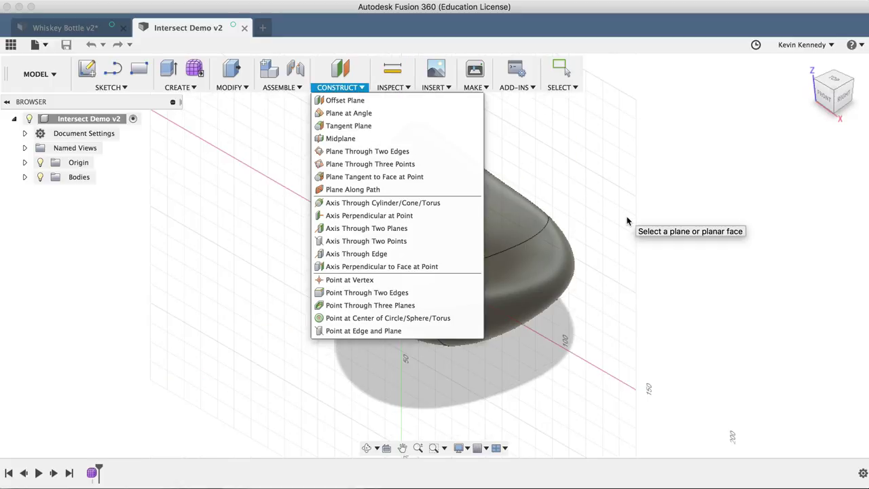
left_click(456, 241)
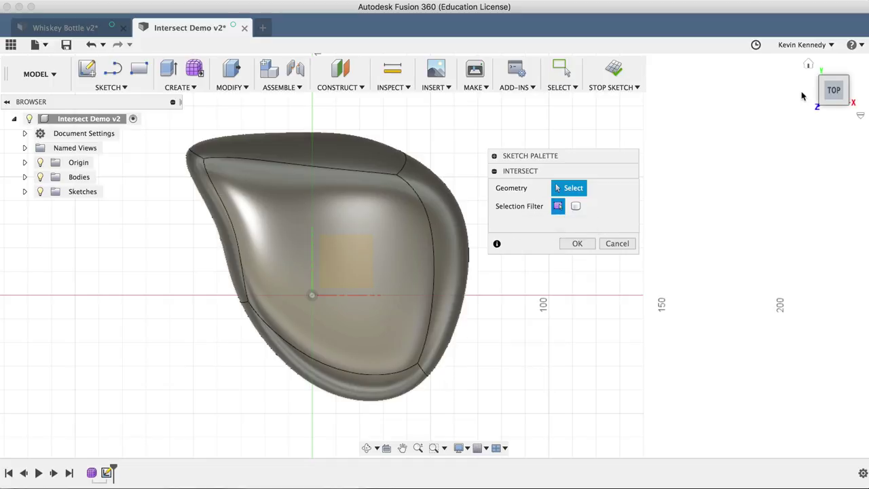
left_click_drag(834, 91, 831, 54)
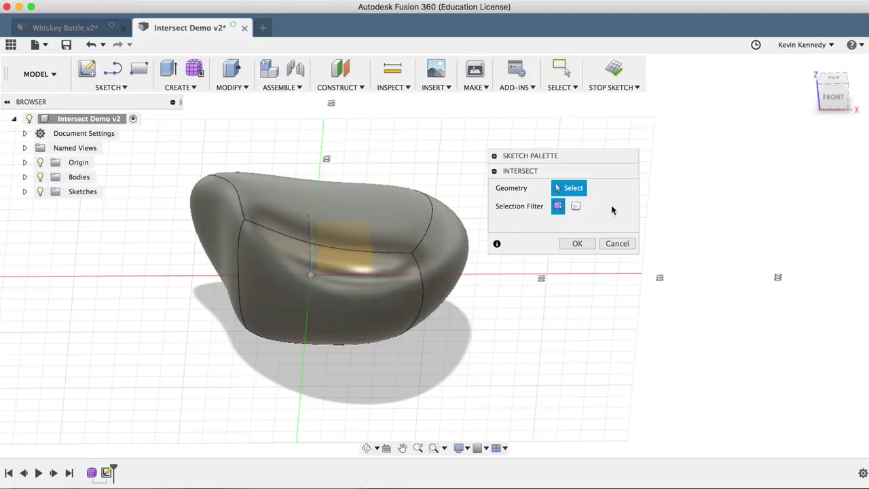
left_click(576, 207)
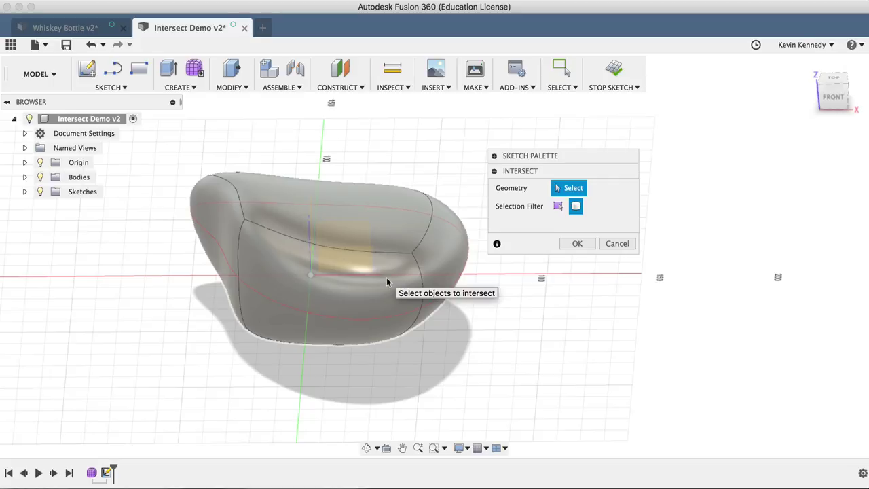
- Accept the Intersect outline and hide Body1 to view the profile alone
left_click(571, 244)
left_click(24, 176)
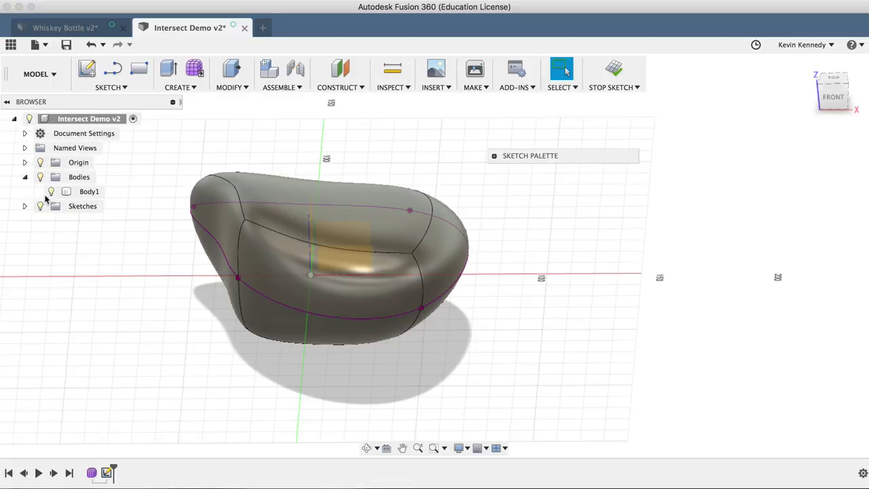
left_click(50, 192)
- Select Form1 in the timeline and stop the outline sketch
key("F6")
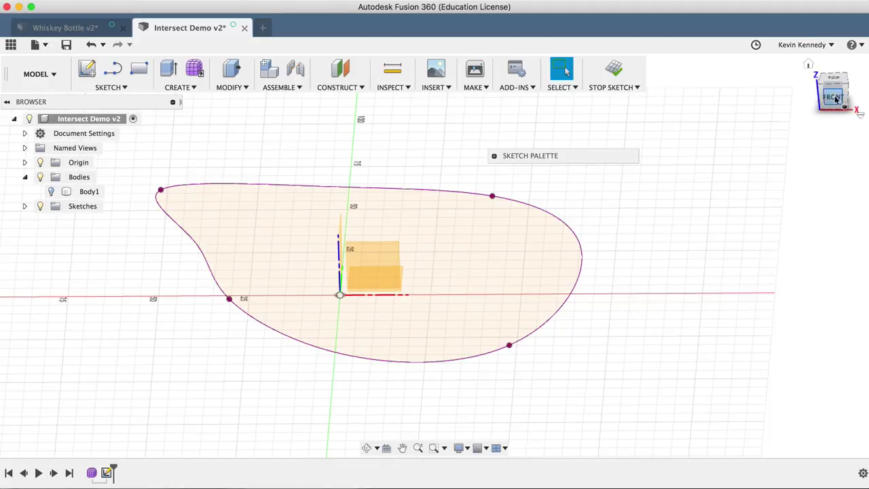
left_click_drag(833, 99, 818, 105)
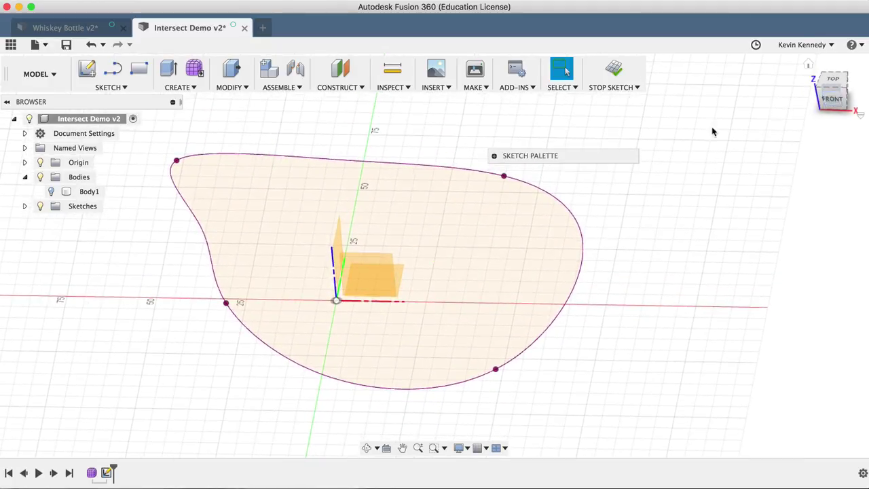
key("F6")
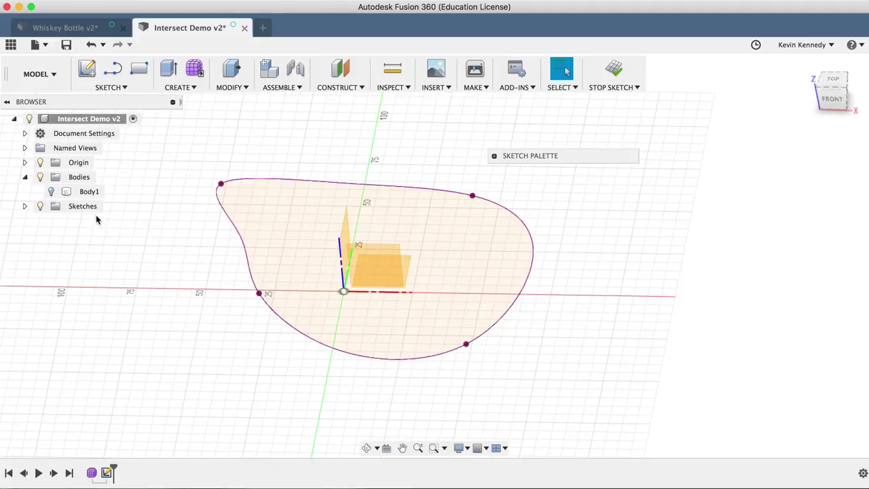
left_click(92, 473)
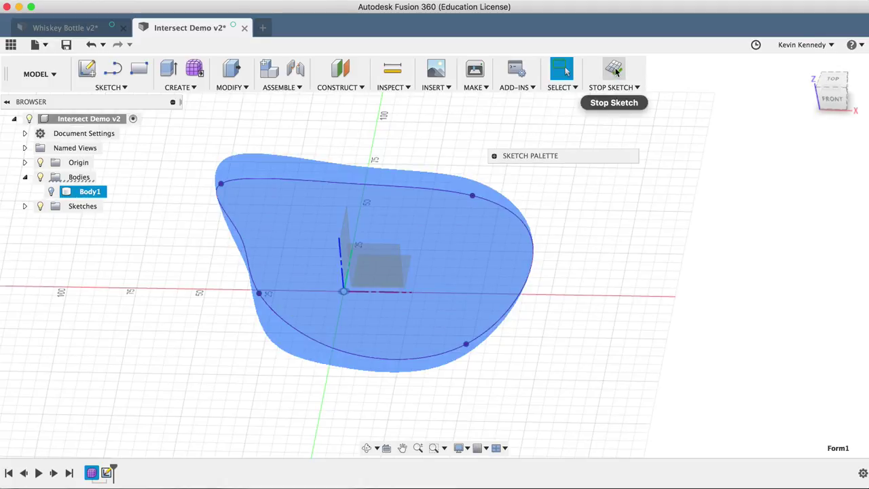
left_click(613, 67)
- Edit Form1, move its right-end face inward -28 mm, and finish the form
double_click(91, 473)
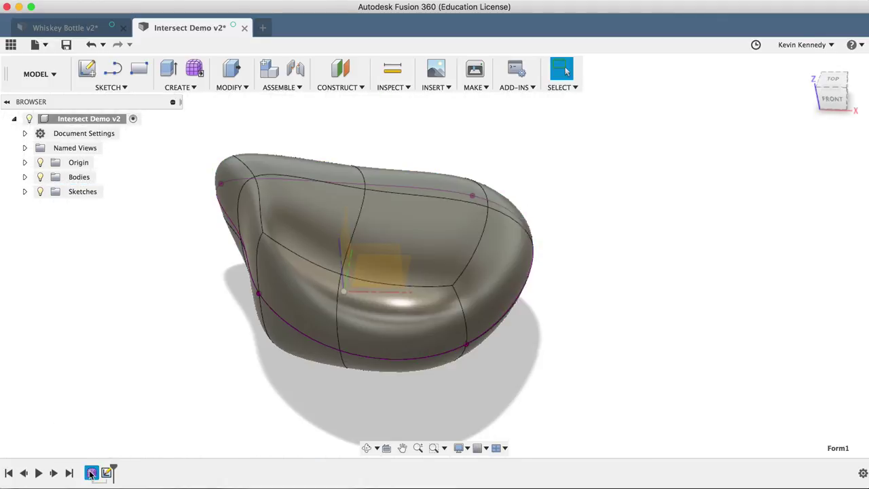
left_click(506, 279)
left_click(485, 286)
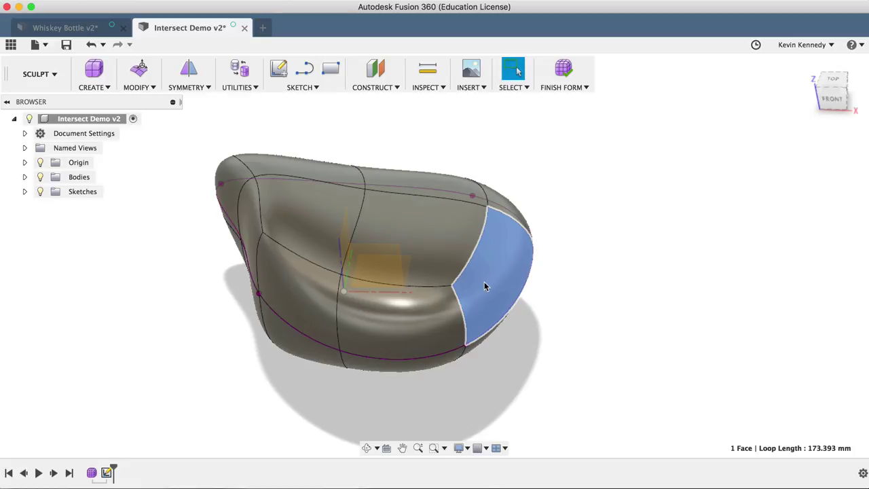
right_click(485, 287)
left_click(531, 264)
left_click_drag(519, 156, 635, 156)
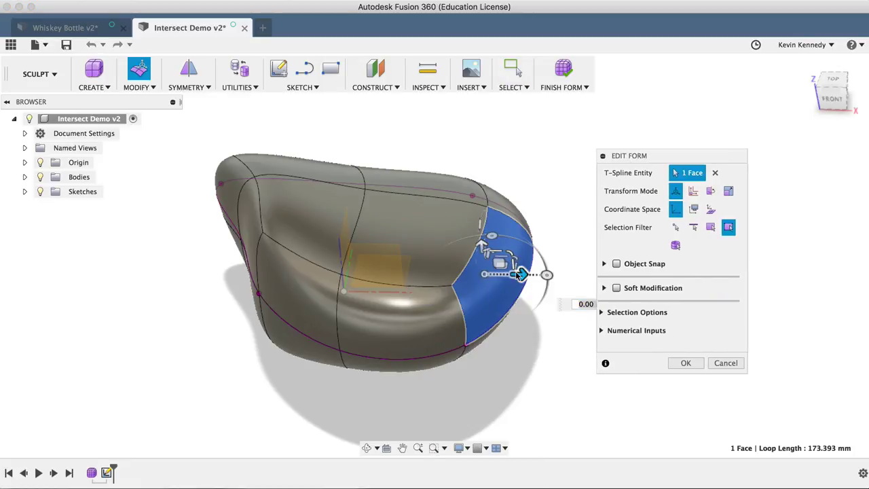
left_click_drag(520, 273, 467, 222)
left_click(686, 362)
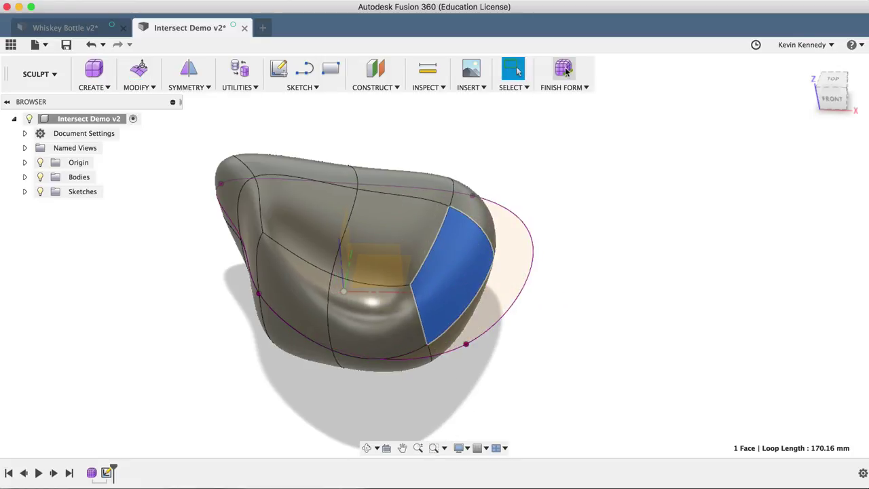
left_click(564, 68)
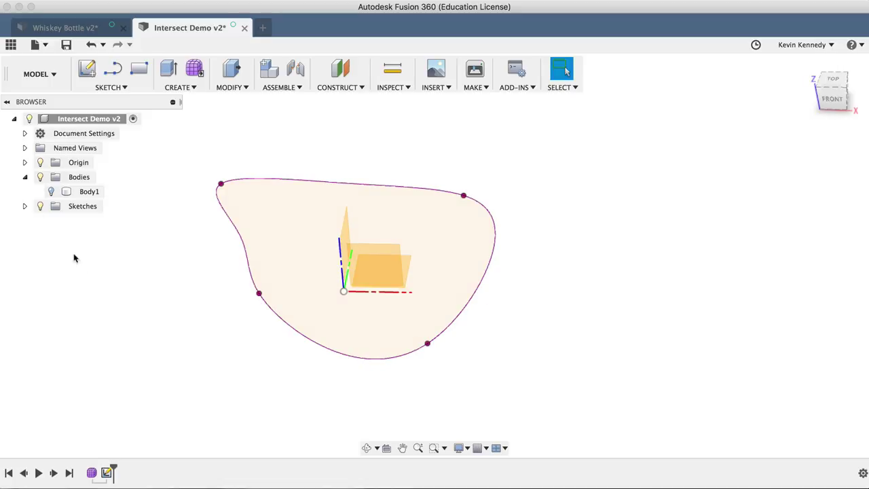
left_click(50, 192)
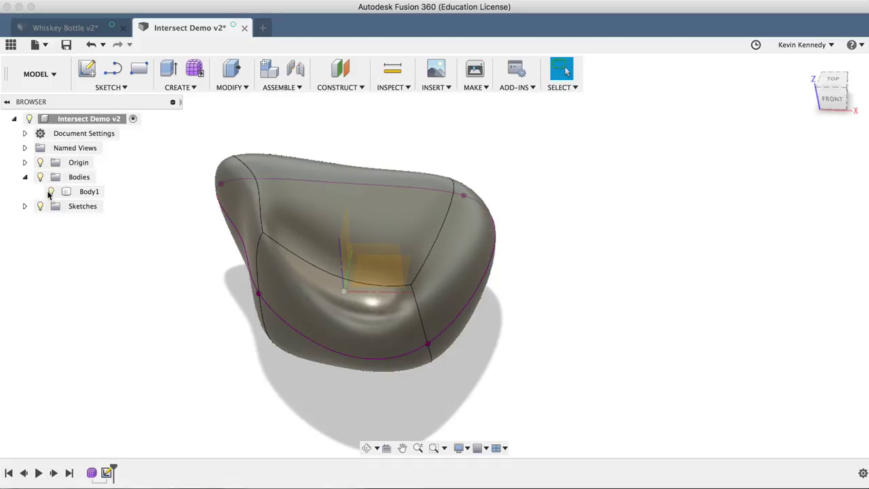
left_click(51, 192)
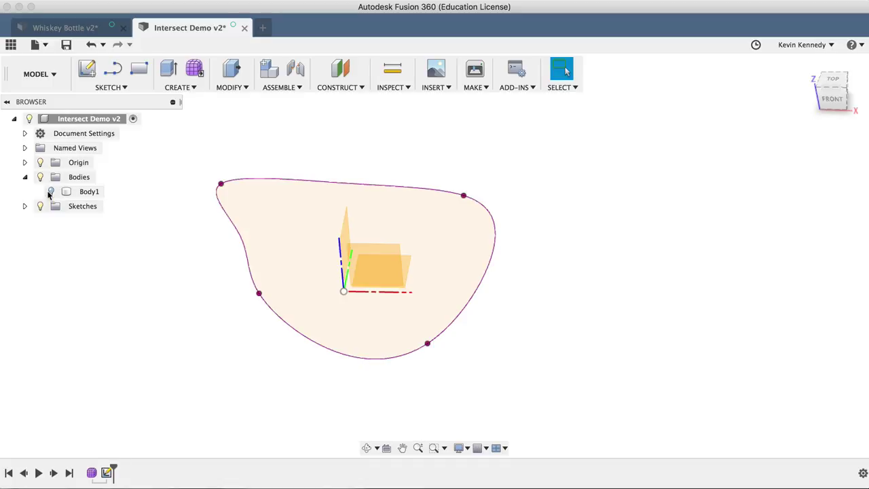
left_click(49, 193)
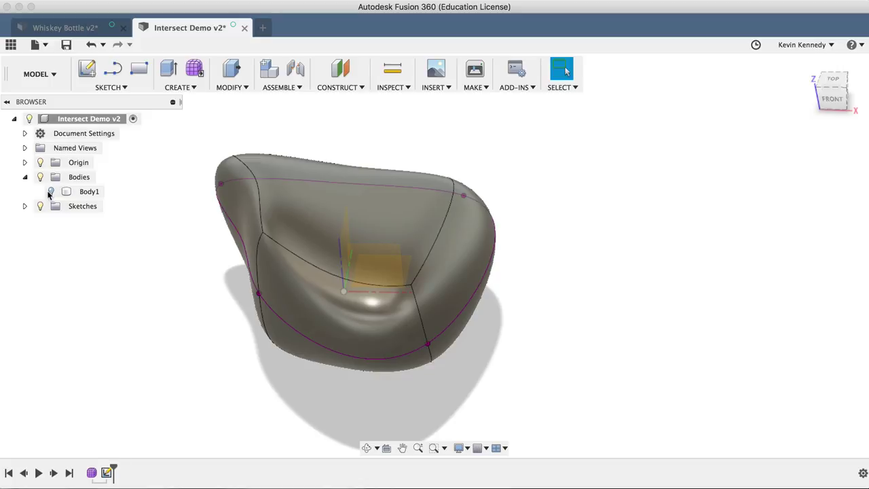
left_click(50, 192)
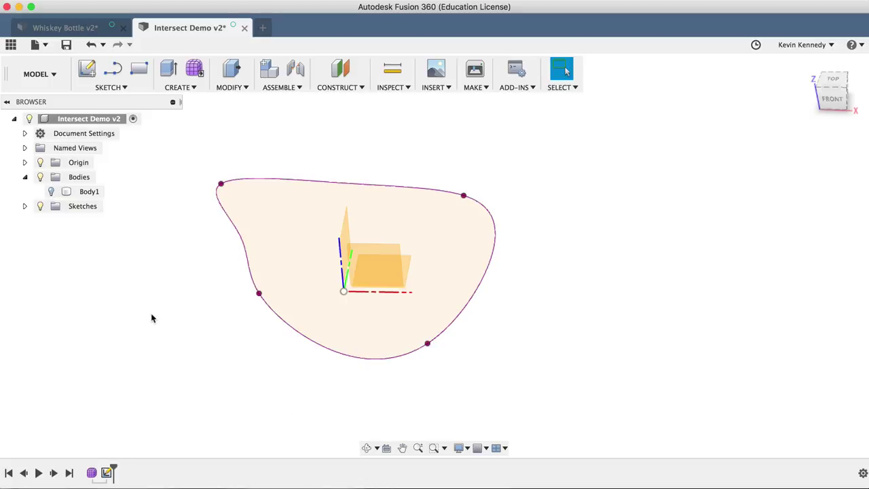